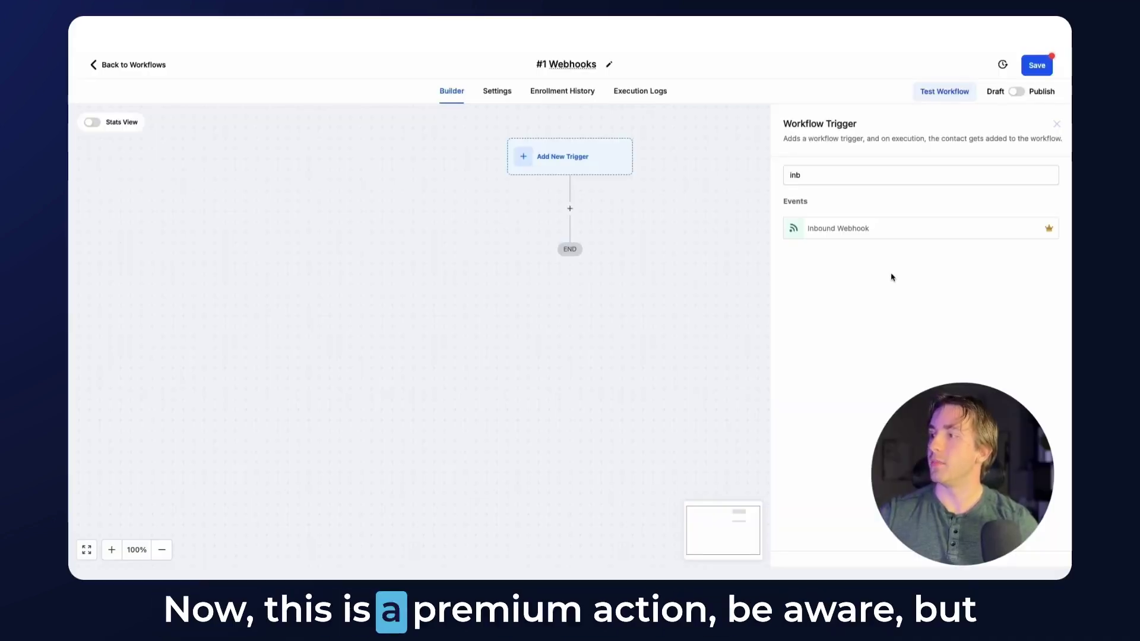
# Step: Set Inbound Webhook as the trigger and copy its generated webhook URL
pyautogui.click(833, 231)
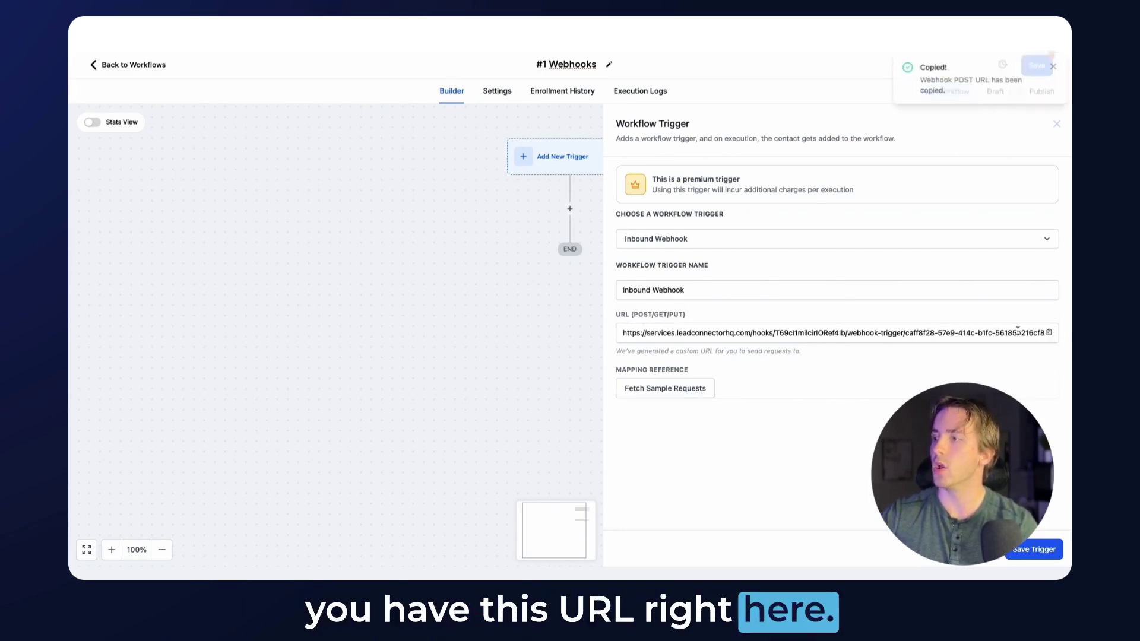
pyautogui.click(1051, 67)
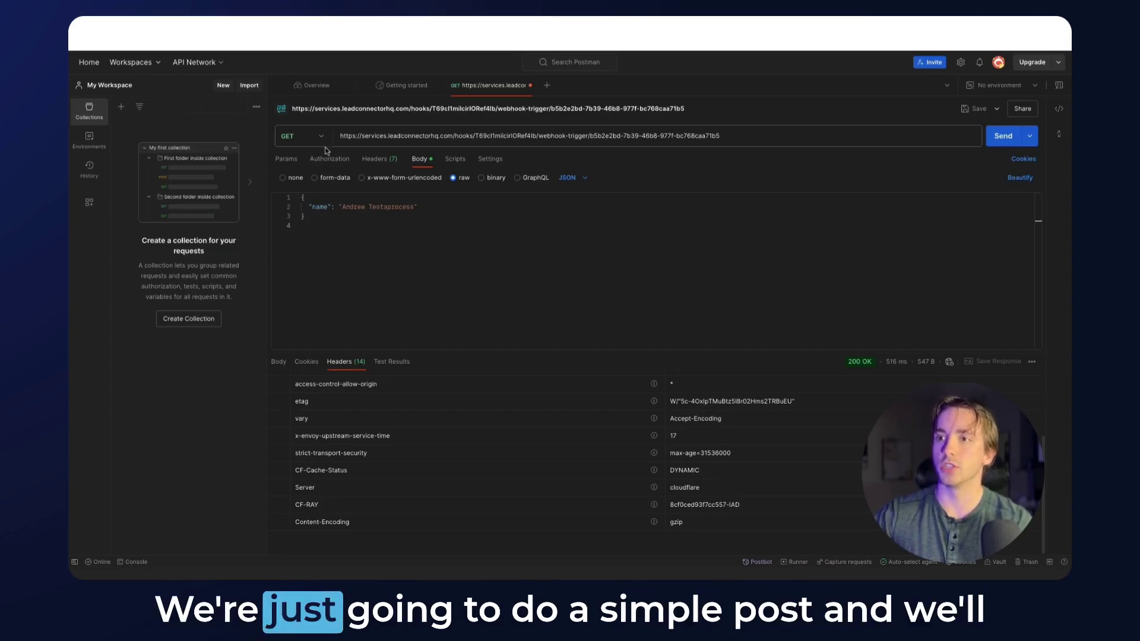
# Step: Make the Postman request a POST and add "phone": 123 below the name in the JSON body
pyautogui.click(308, 182)
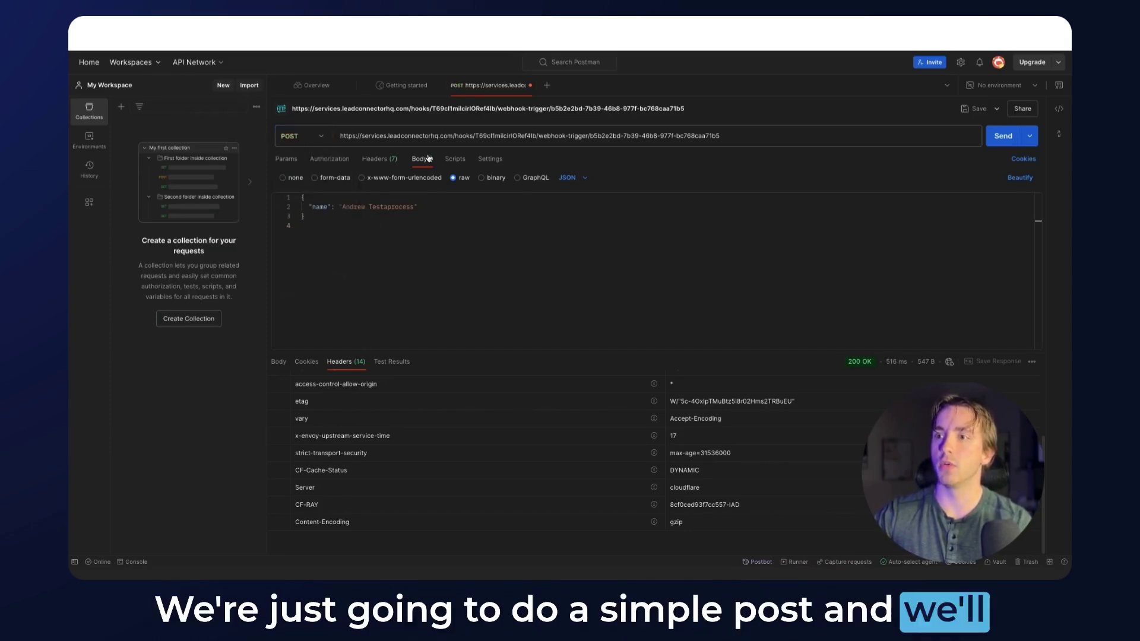
pyautogui.moveTo(309, 213); pyautogui.dragTo(426, 208)
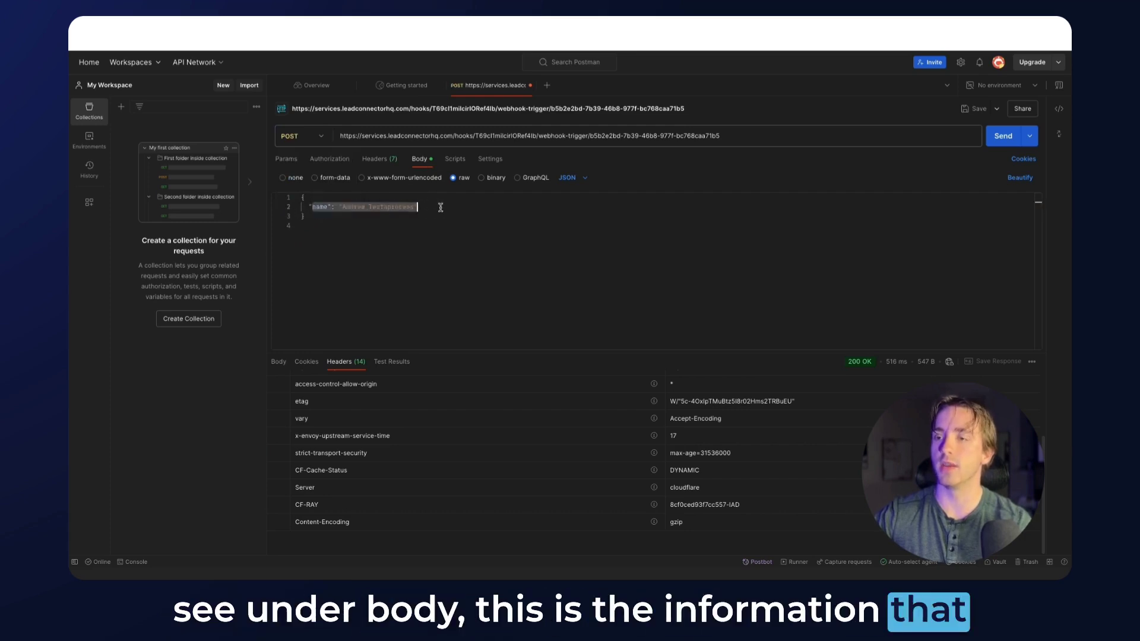
pyautogui.click(415, 214)
pyautogui.click(325, 207)
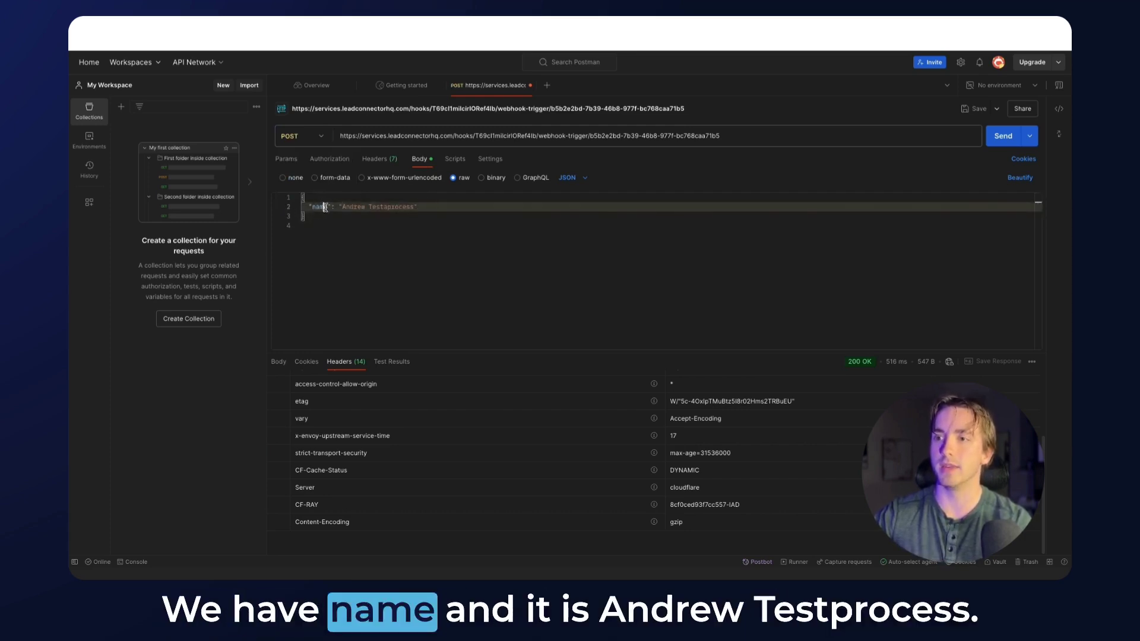
pyautogui.click(430, 209)
pyautogui.press('Return')
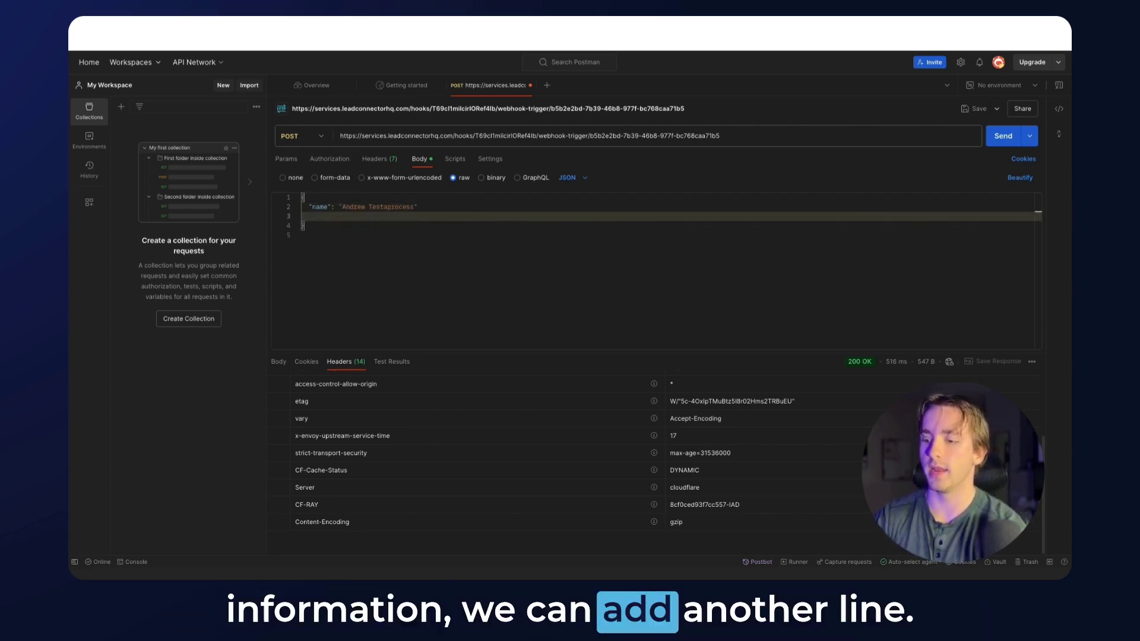
pyautogui.write('"phone"')
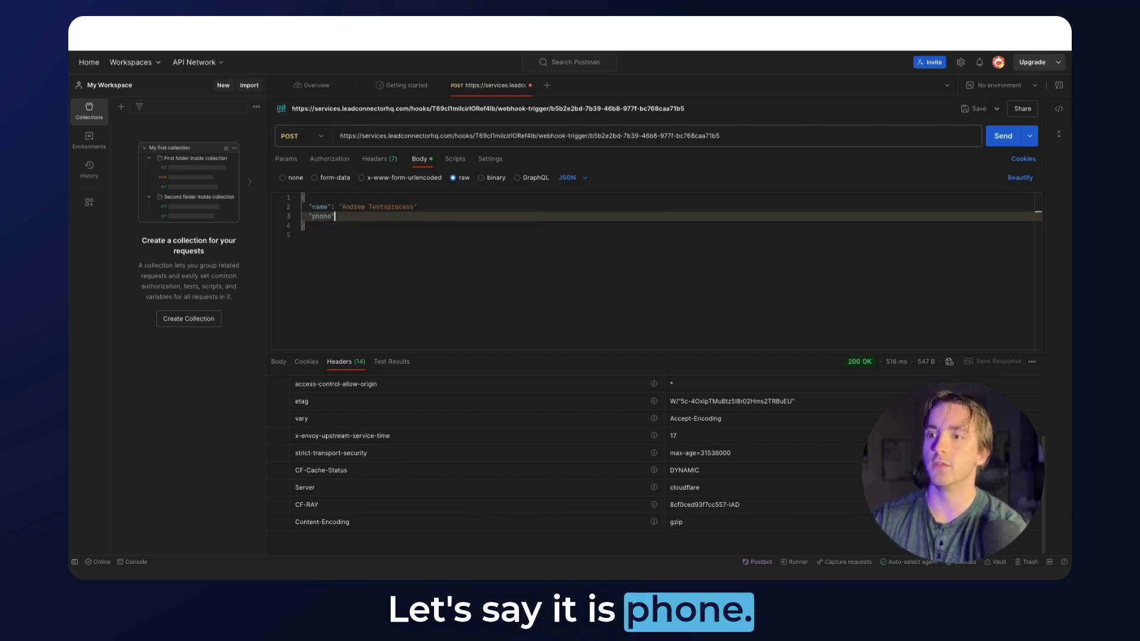
pyautogui.write(' :')
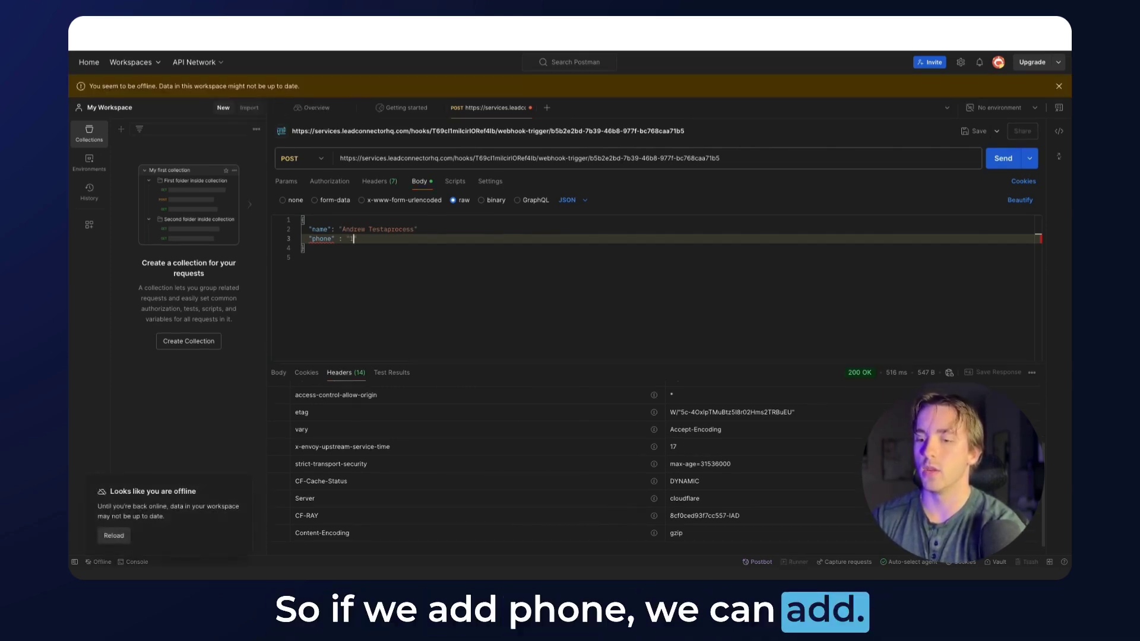
pyautogui.write('123')
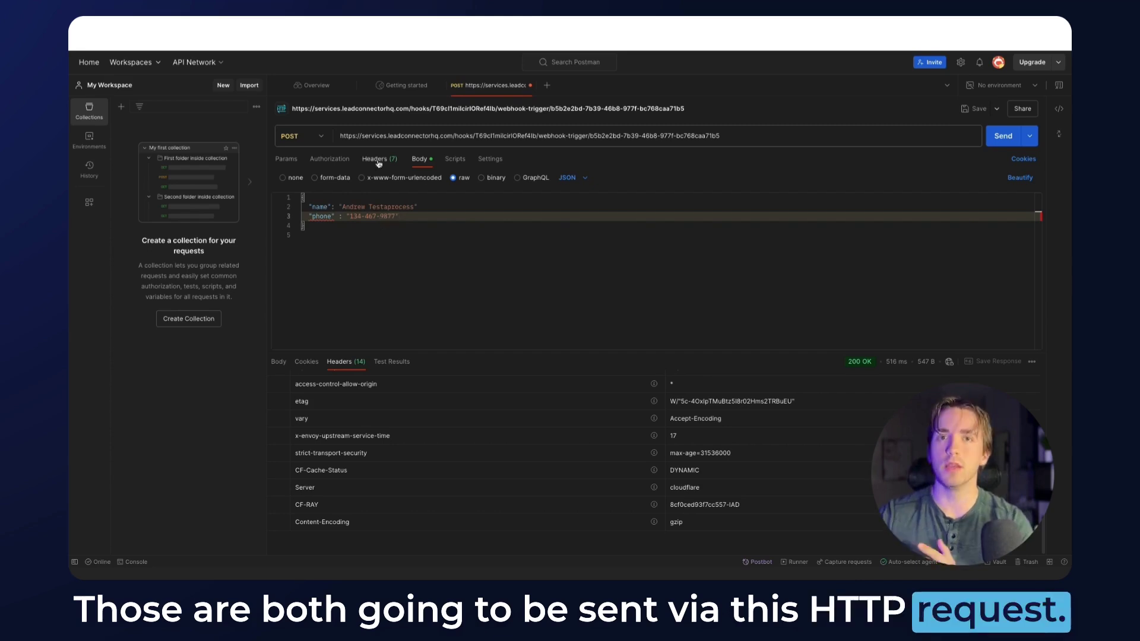
pyautogui.click(361, 226)
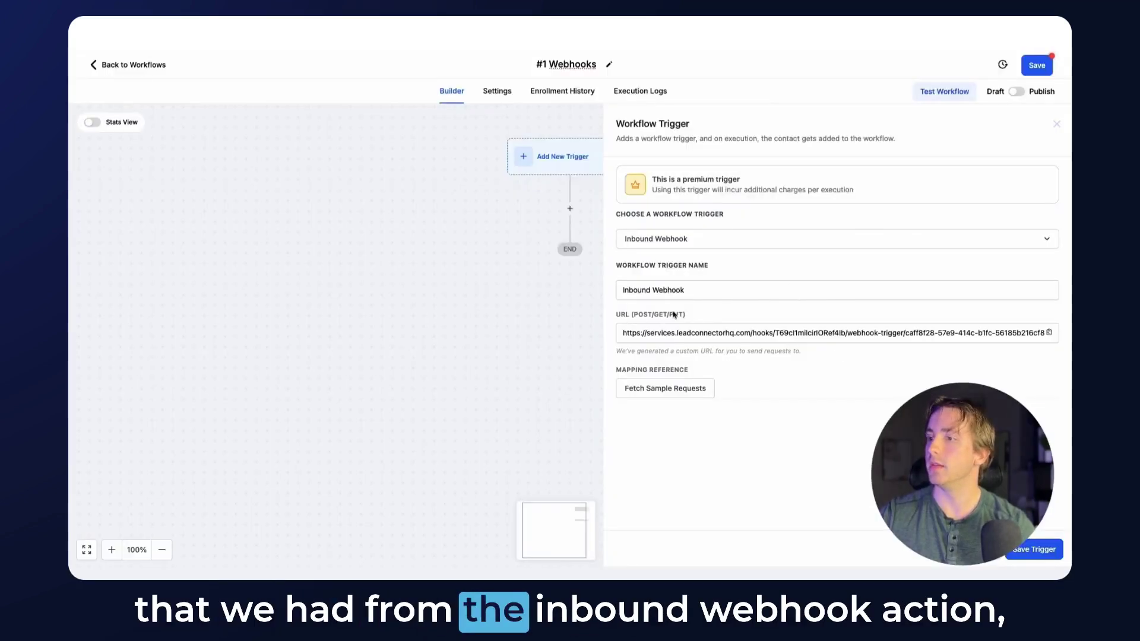
# Step: Copy HighLevel's webhook URL and select Postman's old request URL to replace it
pyautogui.click(1049, 332)
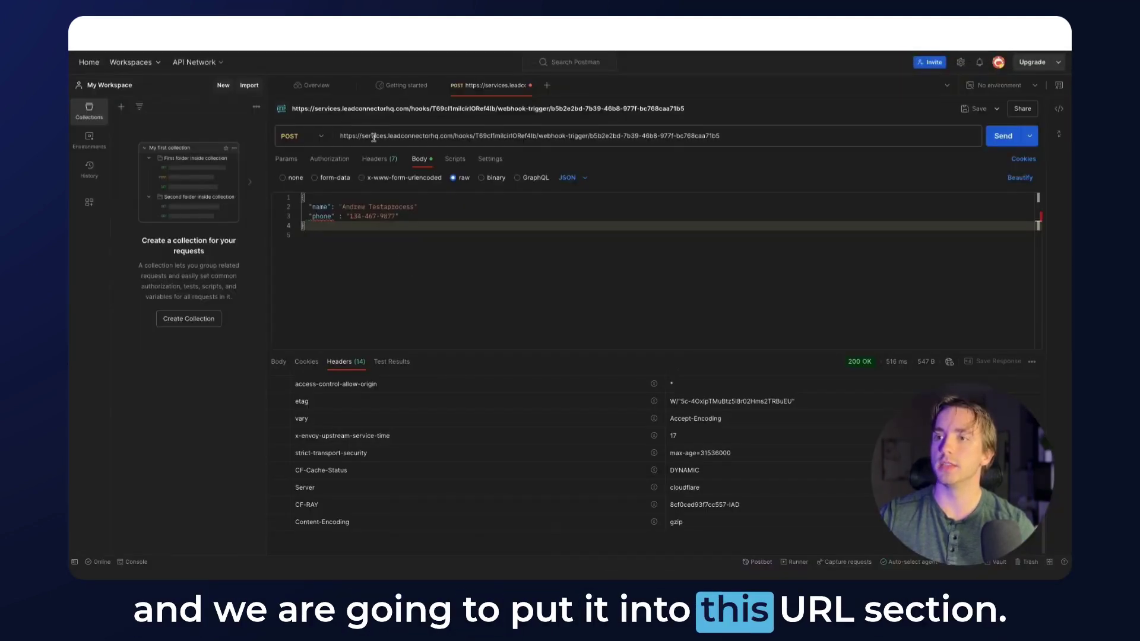
pyautogui.tripleClick(373, 136)
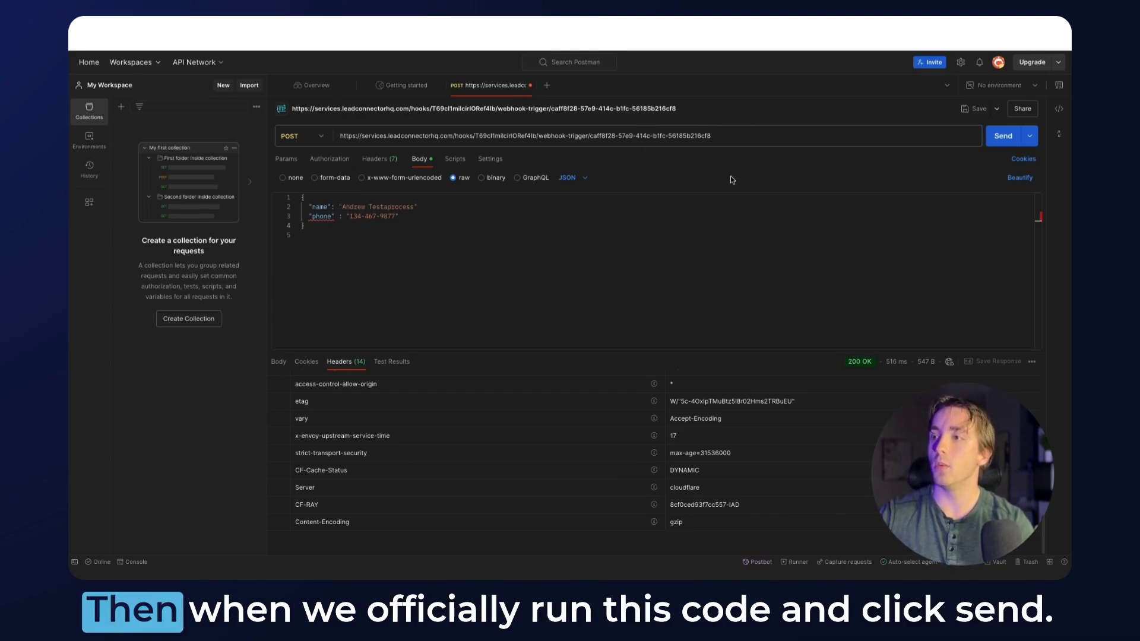
# Step: Send the test request and select it as the webhook's mapping reference
pyautogui.click(1003, 136)
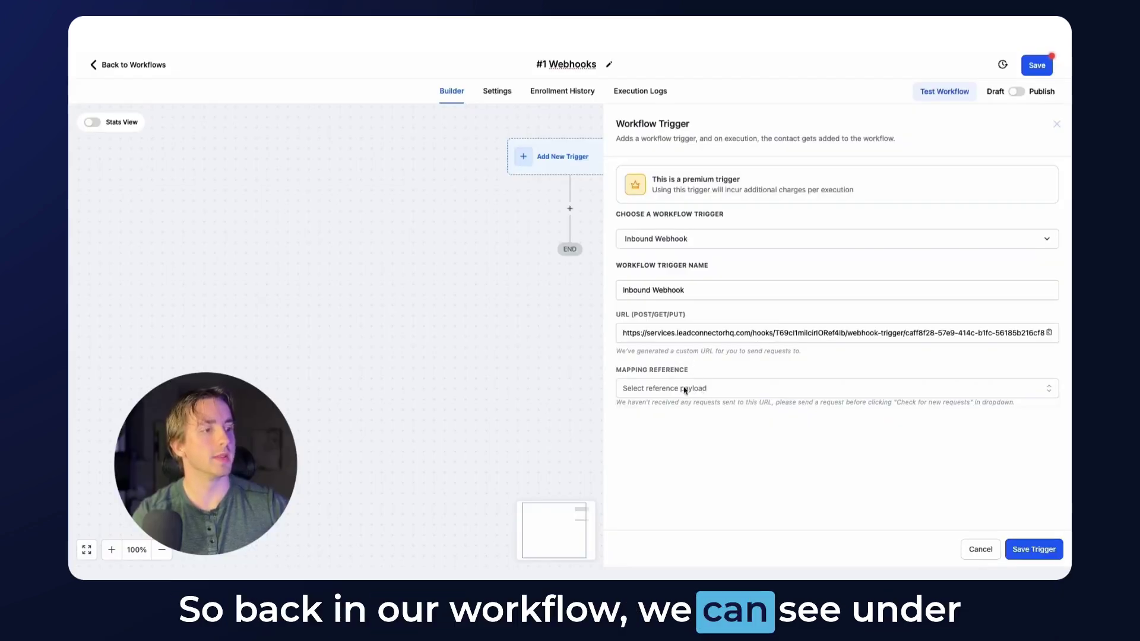
pyautogui.click(701, 390)
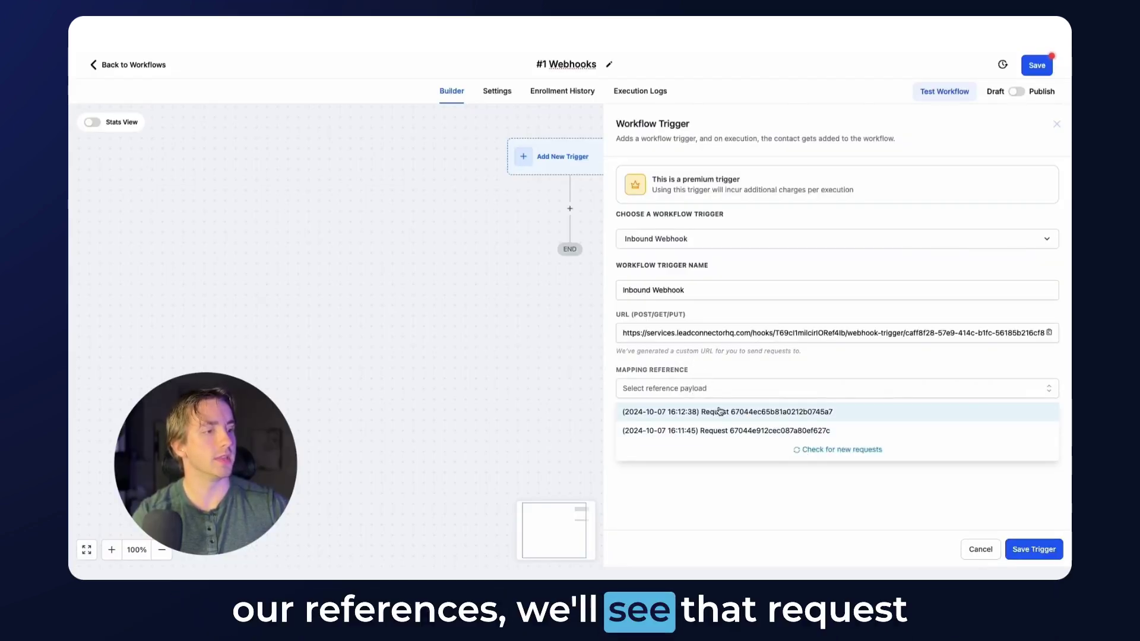
pyautogui.click(725, 412)
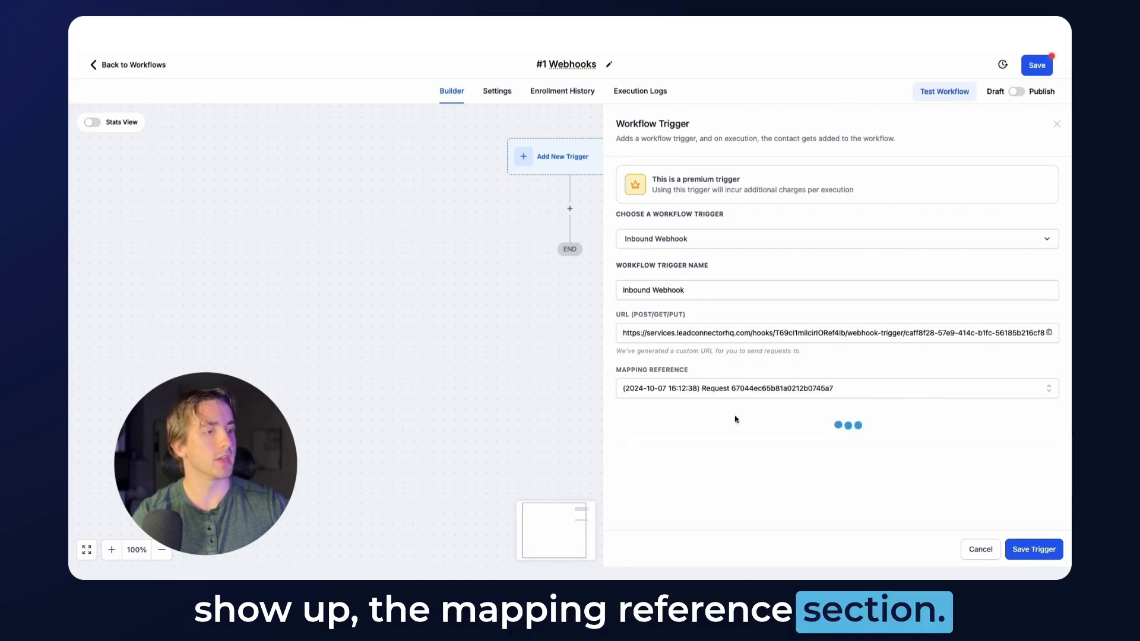
pyautogui.scroll(-5, 731, 408)
pyautogui.scroll(-3, 712, 380)
pyautogui.scroll(10, 677, 312)
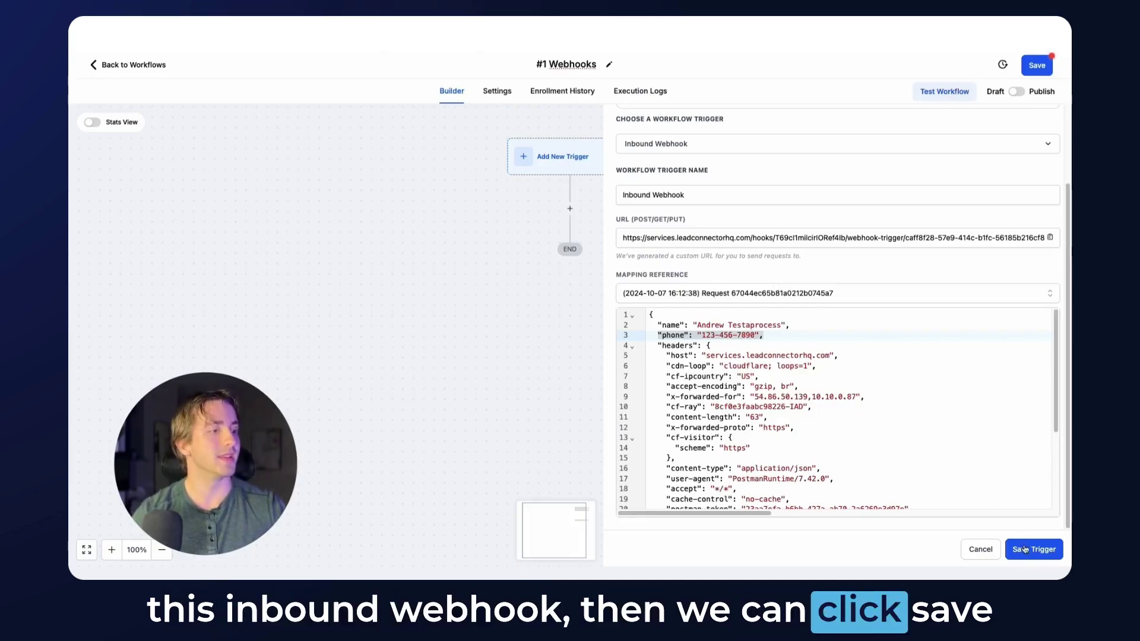
# Step: Save the Inbound Webhook trigger, review its name and phone payload, and open Create Contact
pyautogui.click(1025, 549)
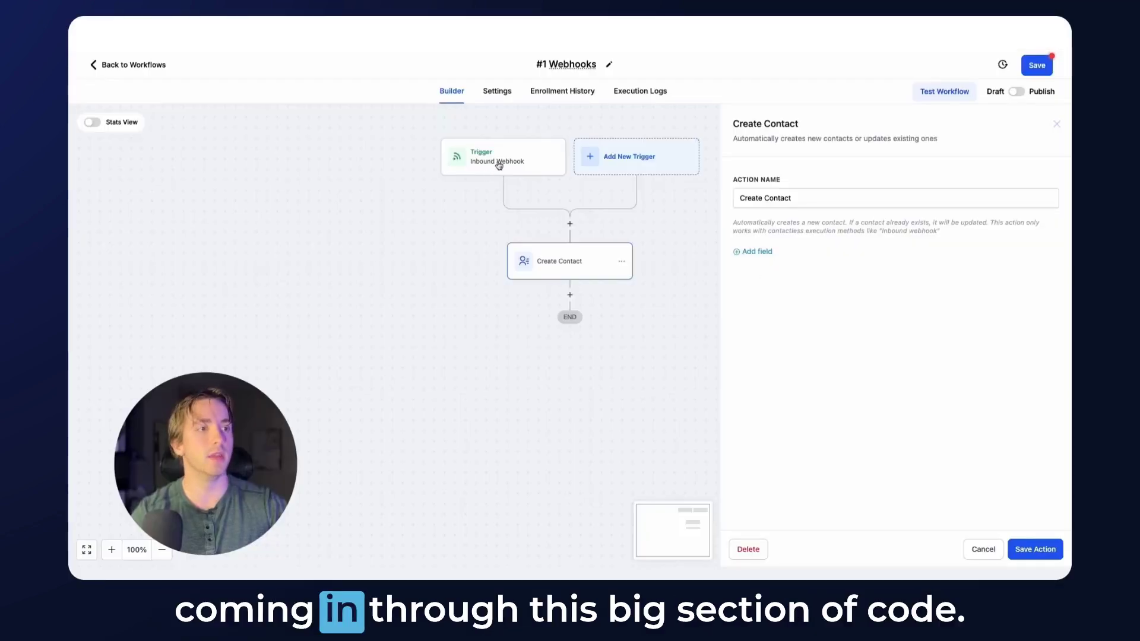
pyautogui.click(501, 161)
pyautogui.scroll(-3, 806, 434)
pyautogui.scroll(-3, 807, 434)
pyautogui.scroll(3, 807, 434)
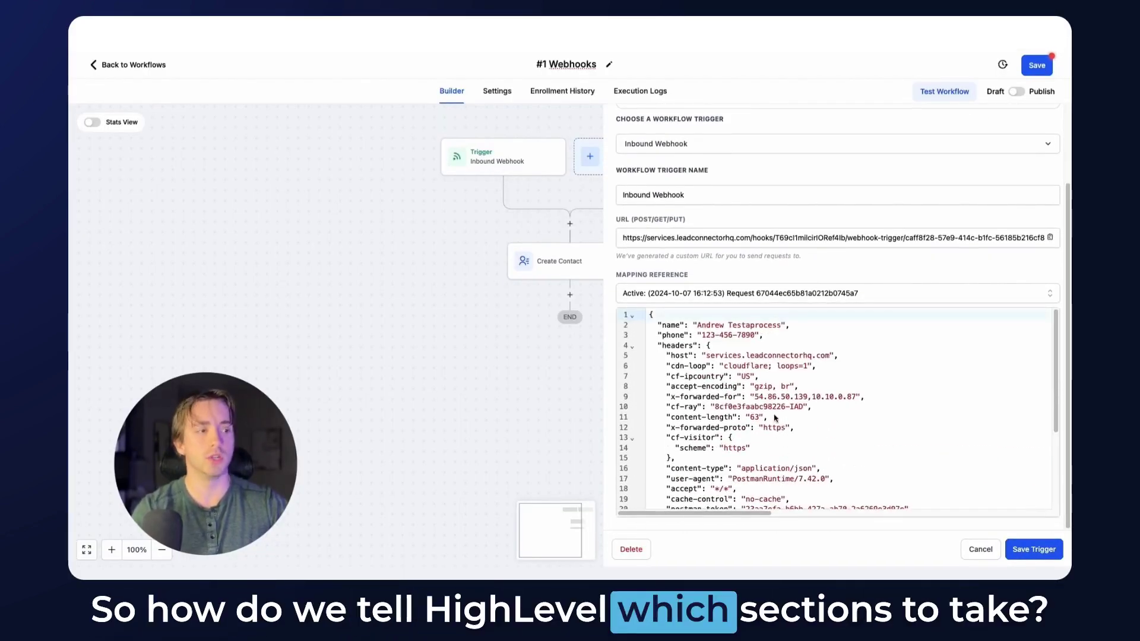
pyautogui.click(569, 269)
# Step: Map the contact's First Name to the Inbound Webhook Trigger's Name value
pyautogui.click(760, 251)
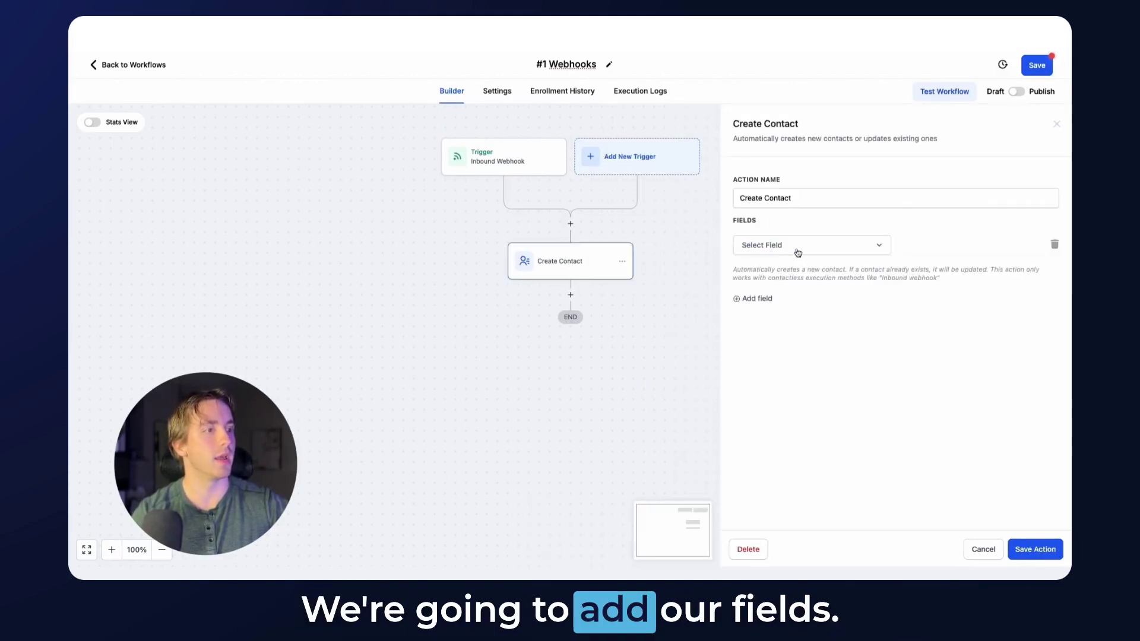
pyautogui.click(765, 247)
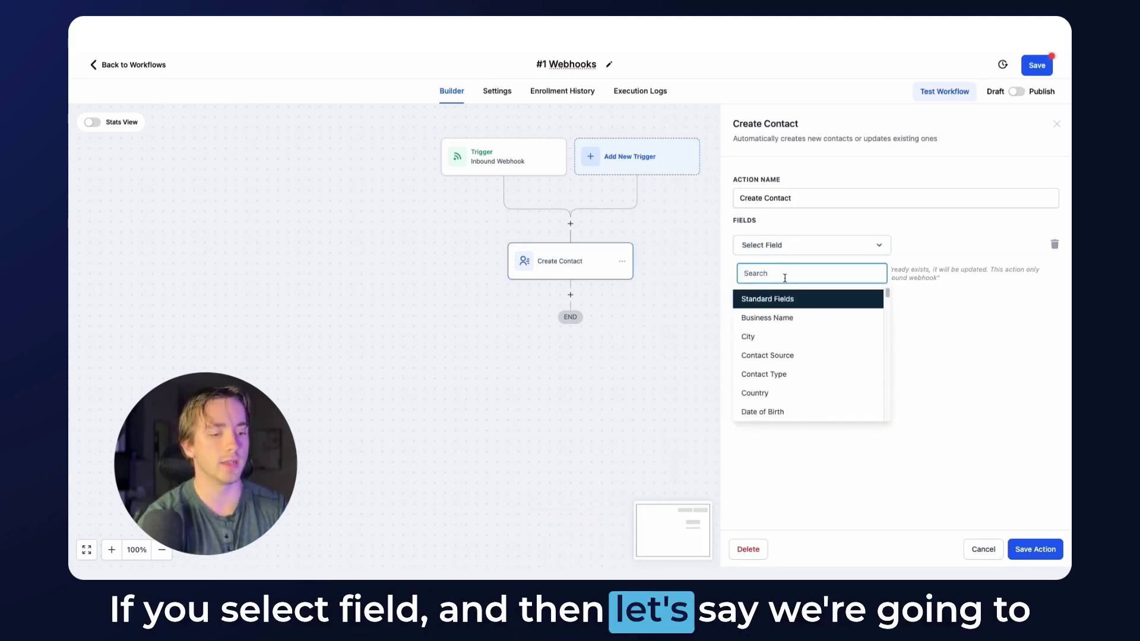
pyautogui.write('name')
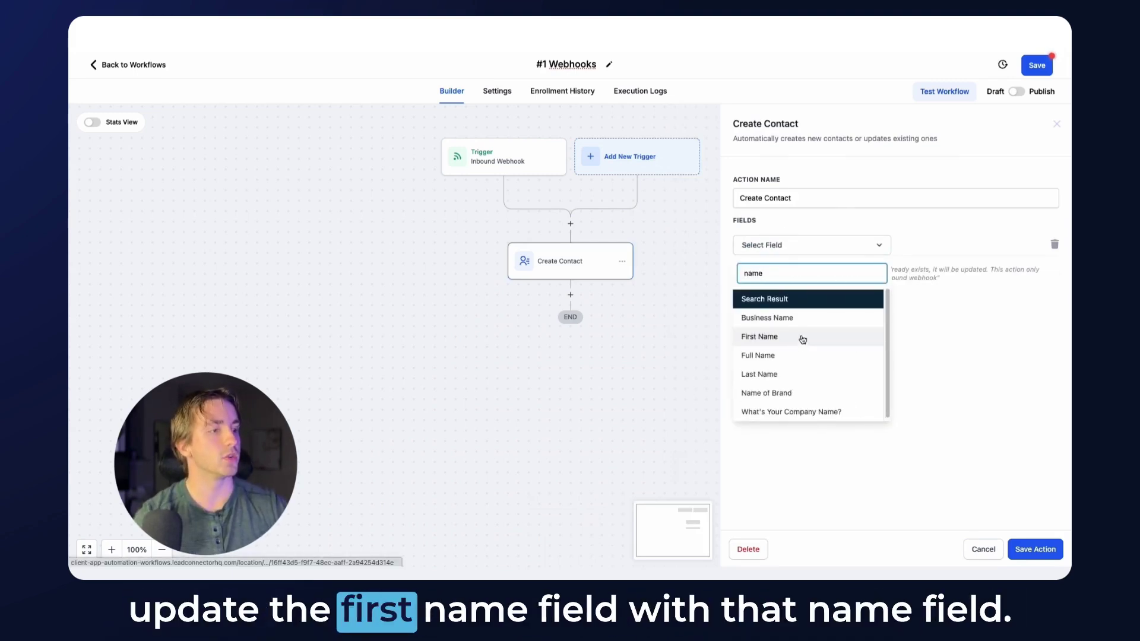
pyautogui.click(798, 336)
pyautogui.click(951, 243)
pyautogui.click(1014, 247)
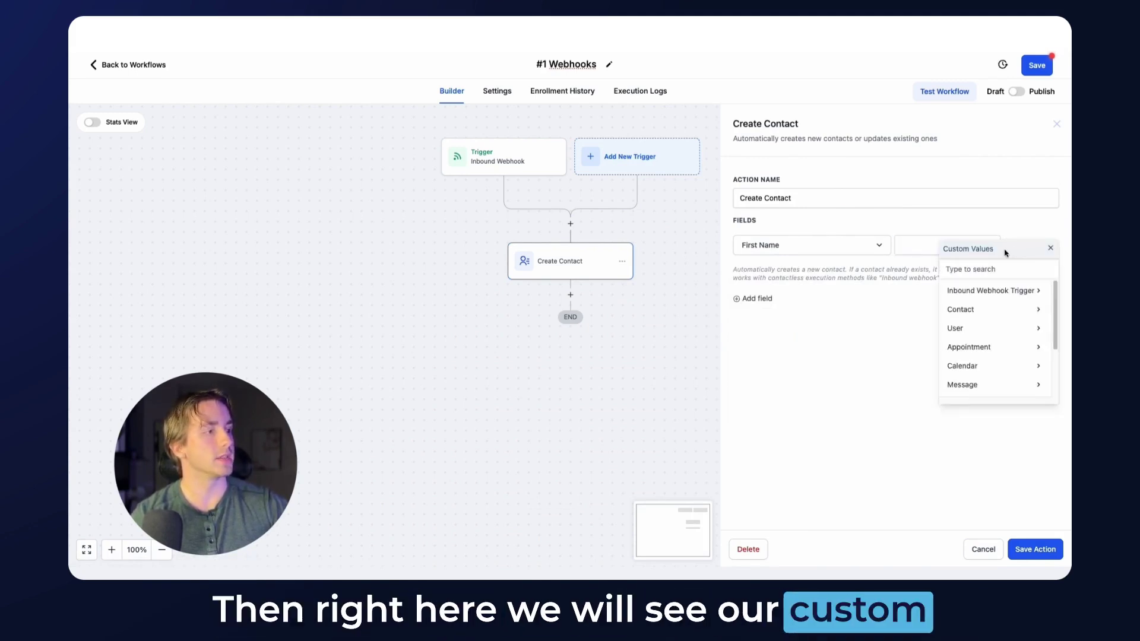
pyautogui.click(985, 292)
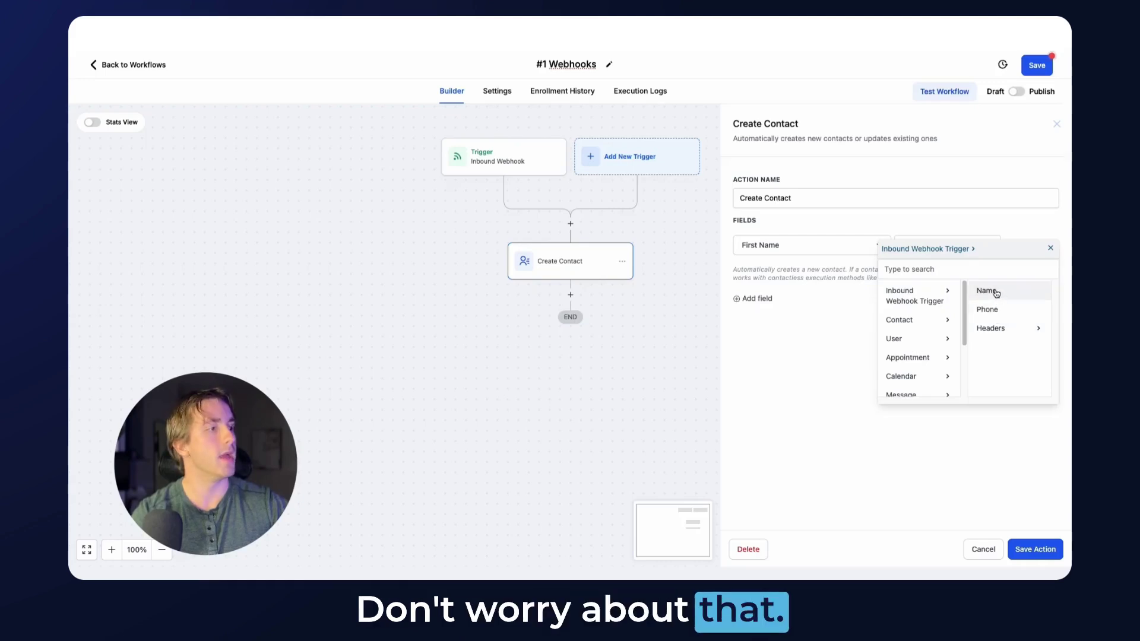
pyautogui.click(986, 291)
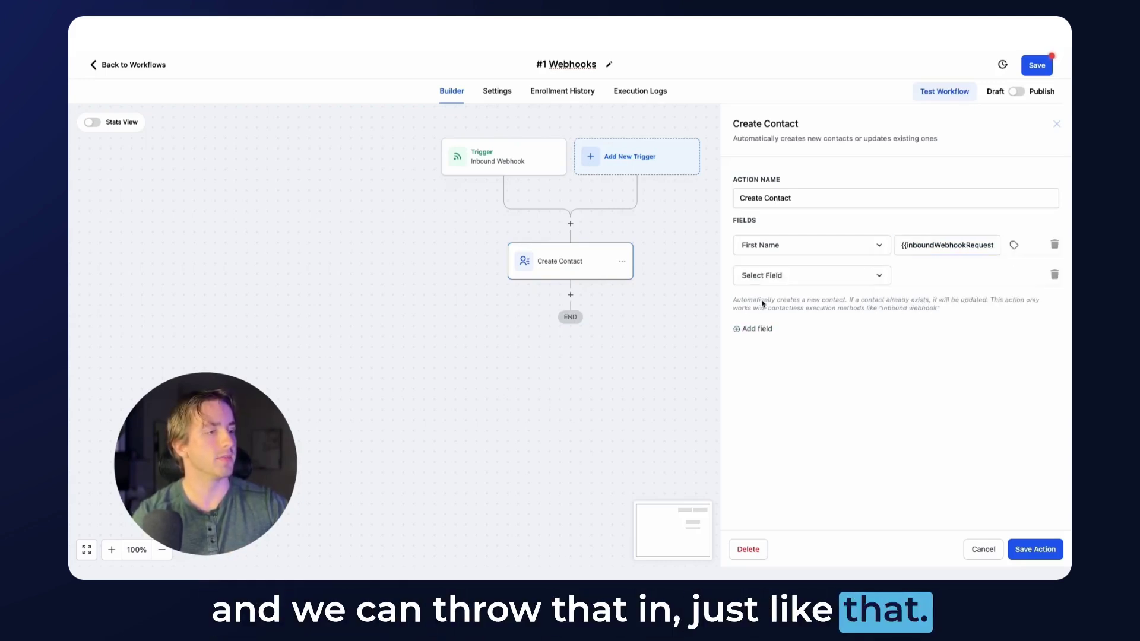
# Step: Map Phone to the Inbound Webhook Trigger's Phone value and save the action
pyautogui.click(775, 277)
pyautogui.write('phone')
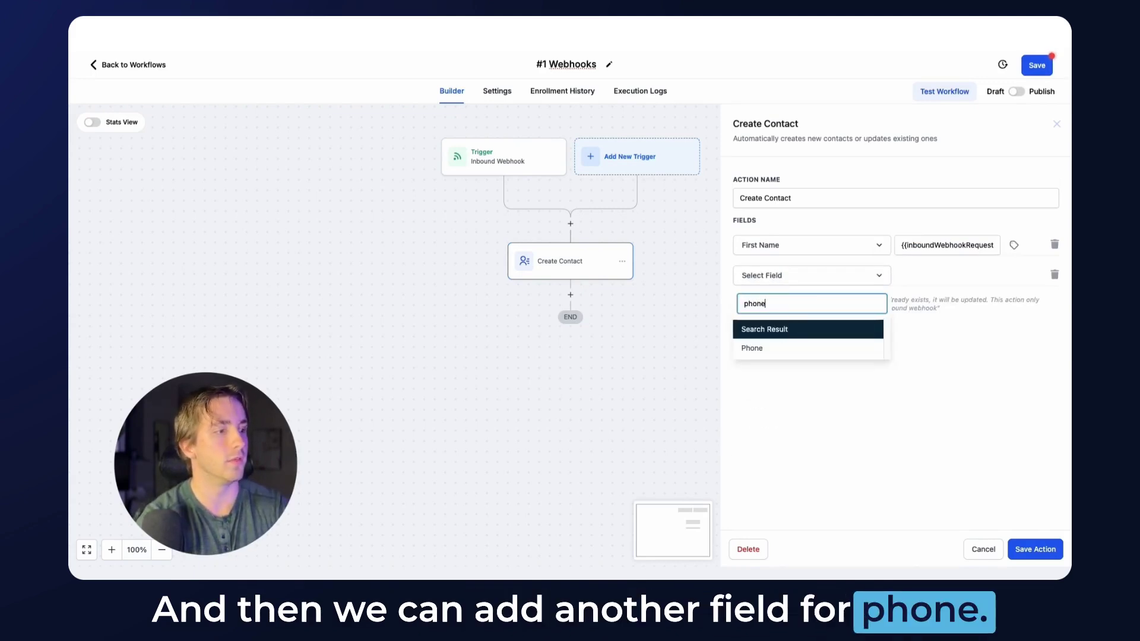
pyautogui.click(785, 348)
pyautogui.click(1014, 276)
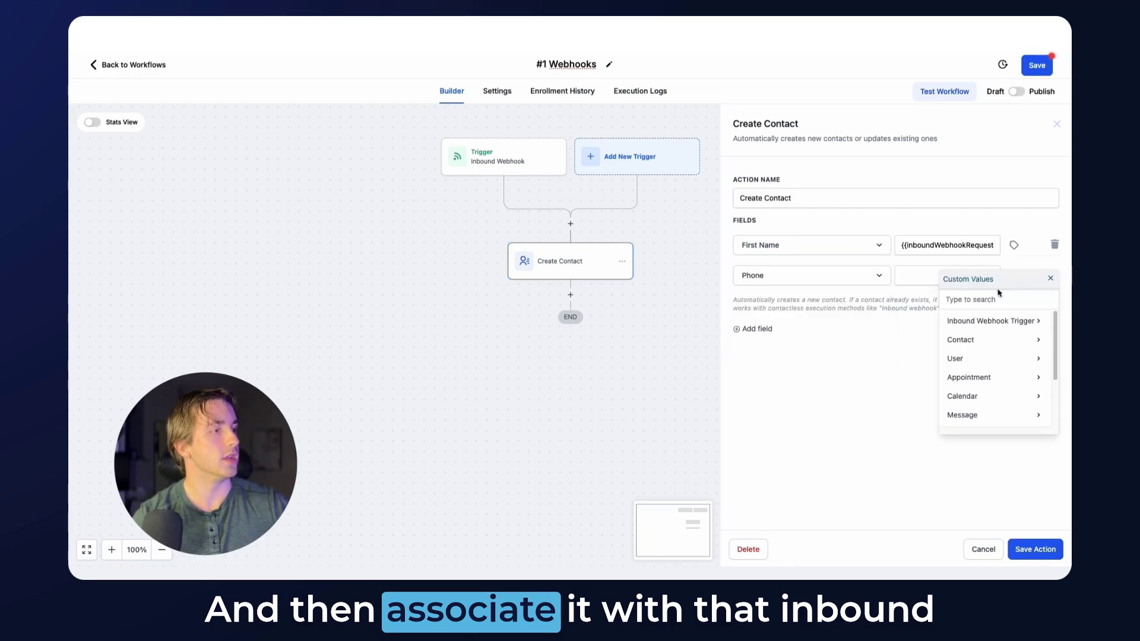
pyautogui.click(982, 322)
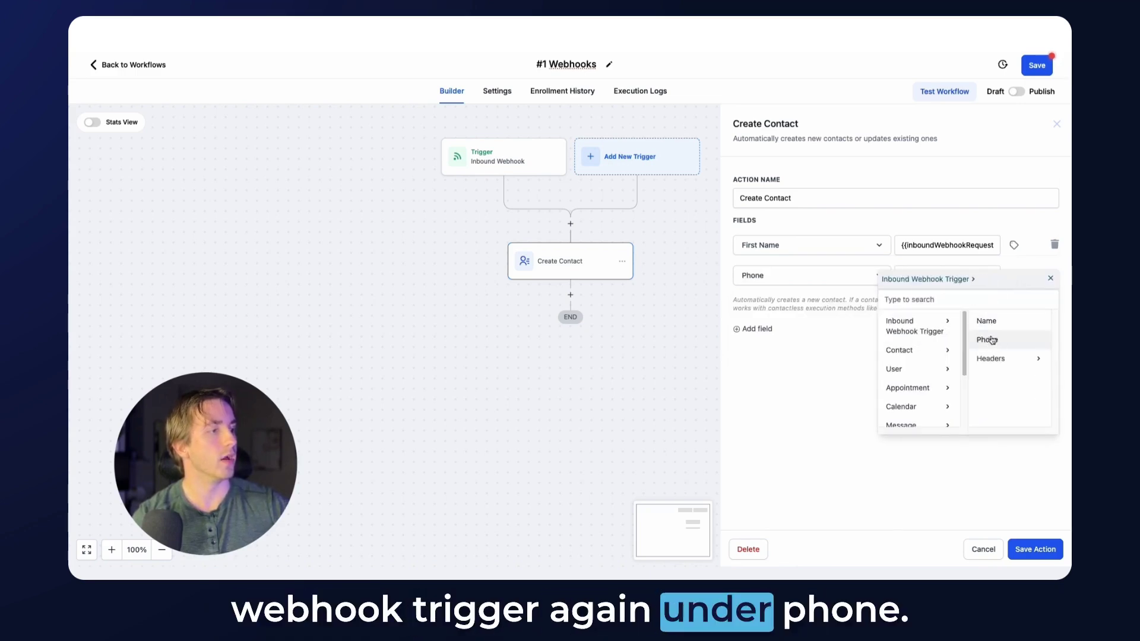
pyautogui.click(988, 340)
pyautogui.click(1035, 552)
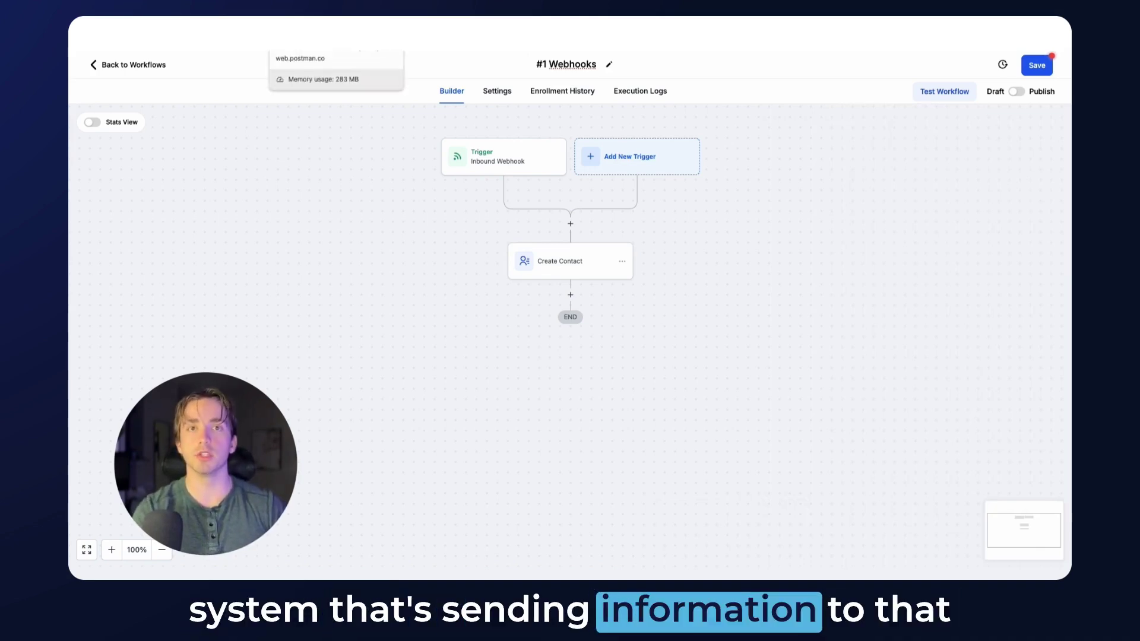
# Step: Recheck the trigger payload and Create Contact's name and phone mappings, then save the workflow
pyautogui.click(507, 156)
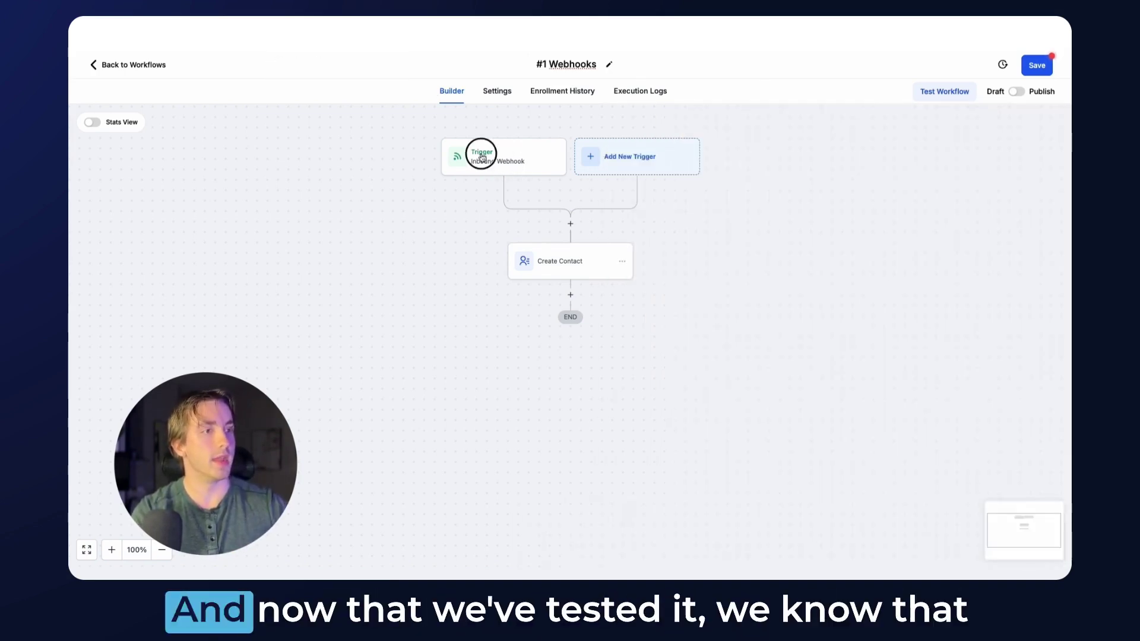
pyautogui.click(471, 154)
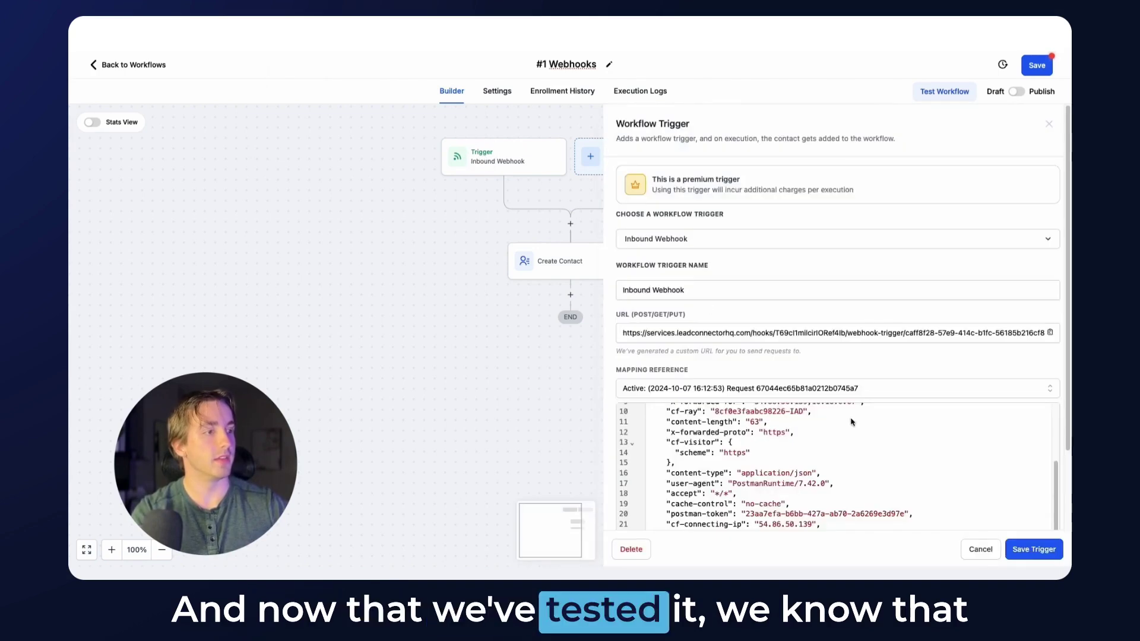
pyautogui.click(981, 552)
pyautogui.click(573, 268)
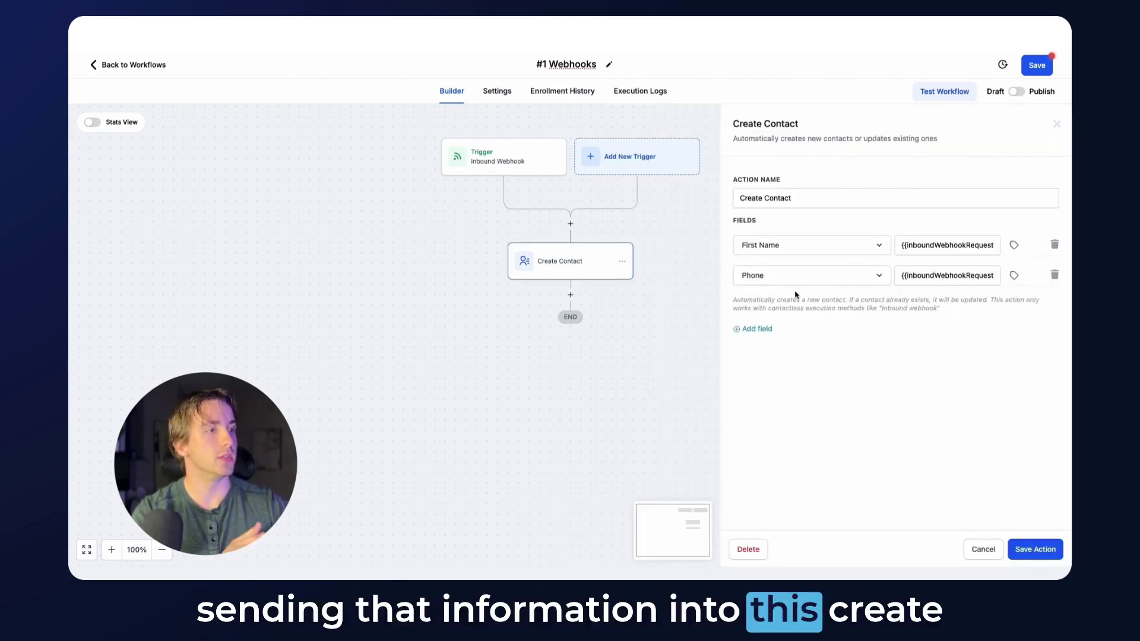
pyautogui.click(1035, 549)
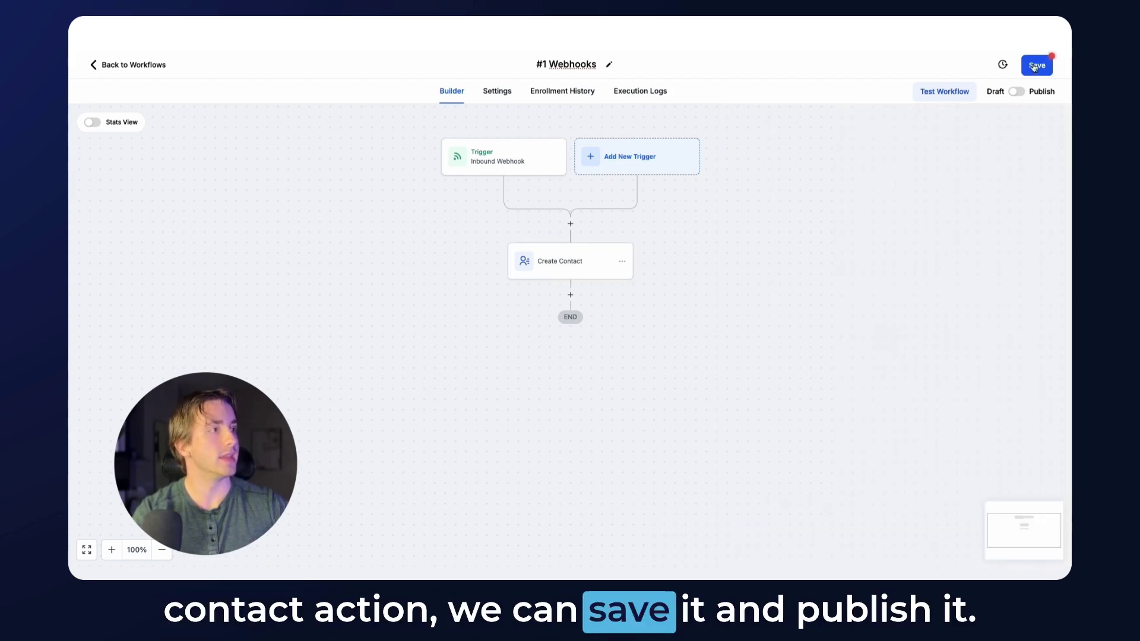